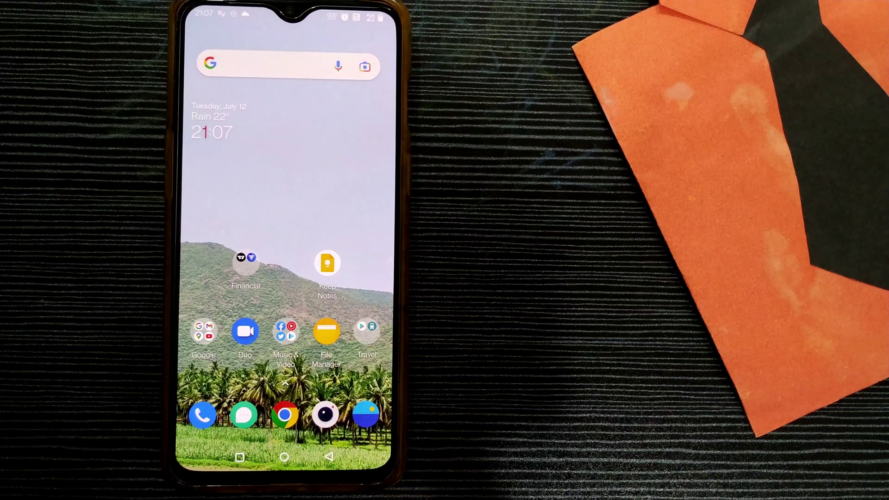
# Launch File Manager and browse internal storage to Android › media › com.whatsapp › WhatsApp
pyautogui.click(327, 332)
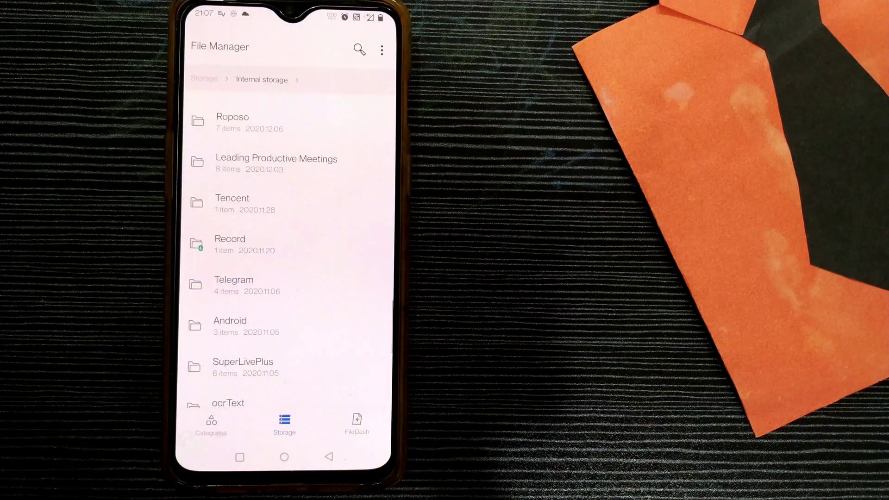
pyautogui.click(211, 425)
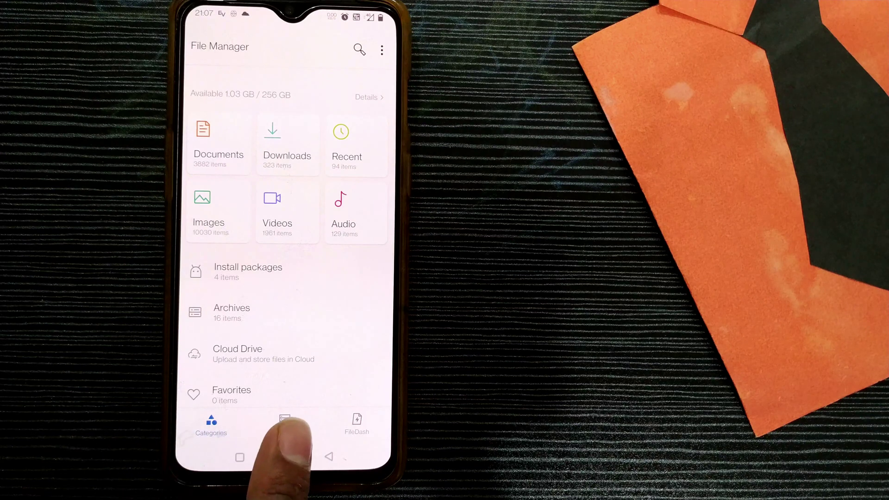
pyautogui.click(285, 425)
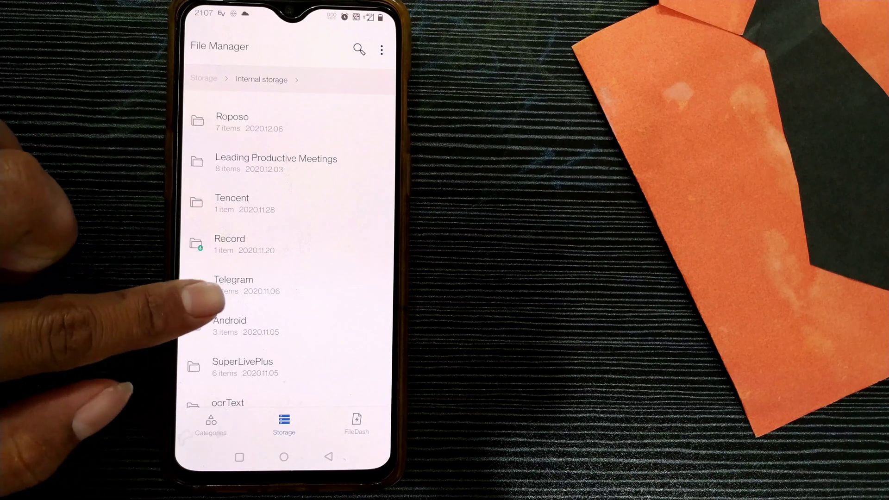
pyautogui.moveTo(215, 292); pyautogui.dragTo(211, 209)
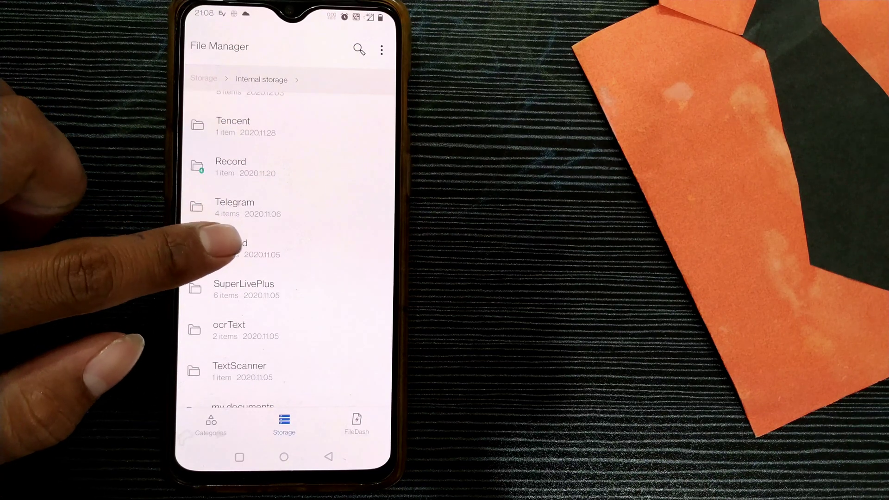
pyautogui.click(230, 247)
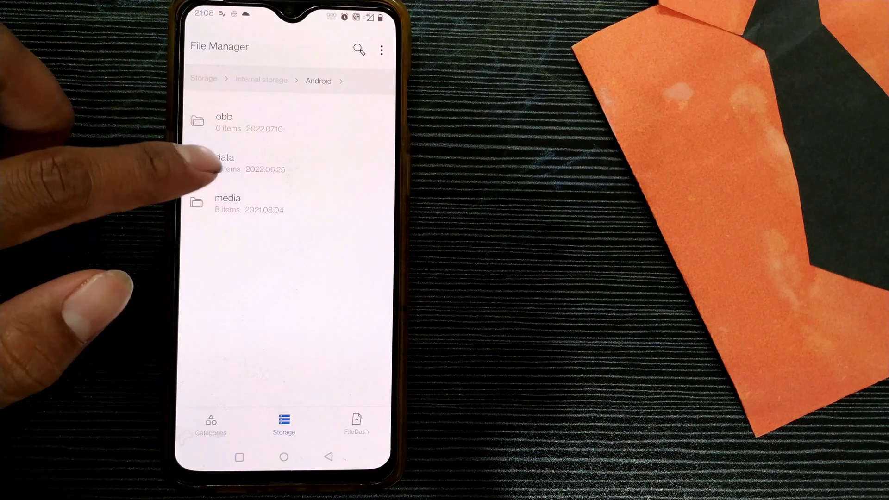
pyautogui.click(230, 198)
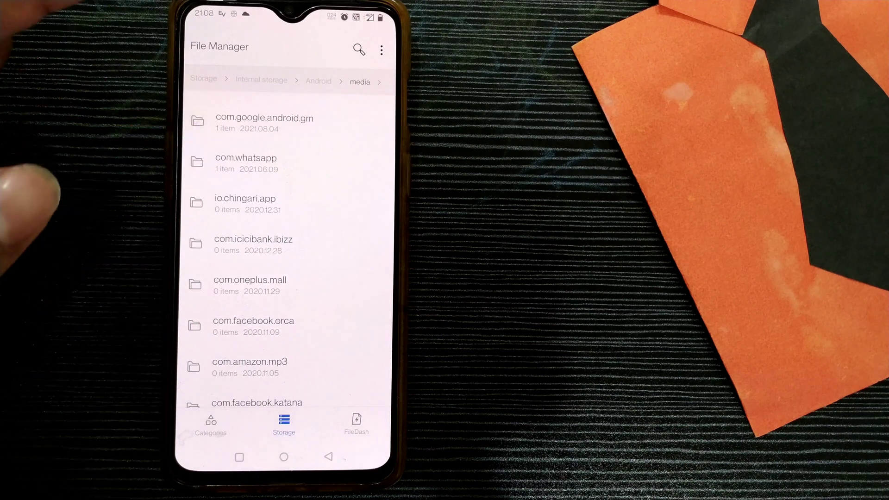
pyautogui.click(246, 163)
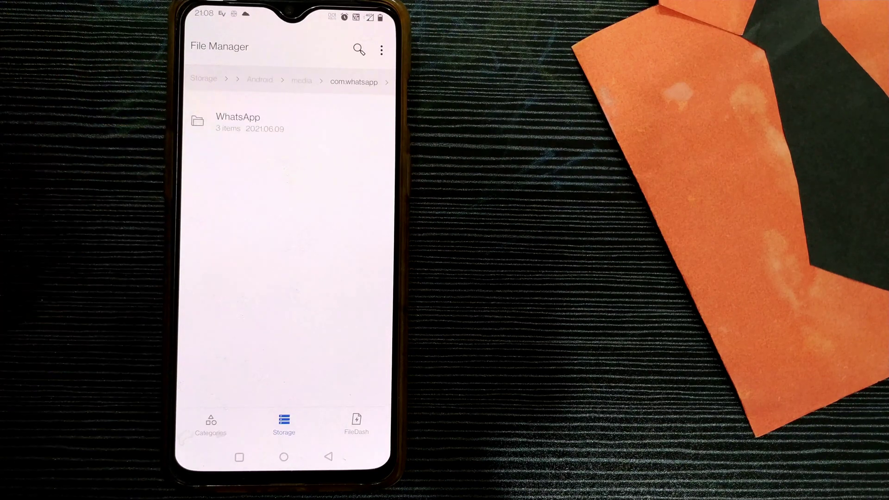
pyautogui.click(237, 121)
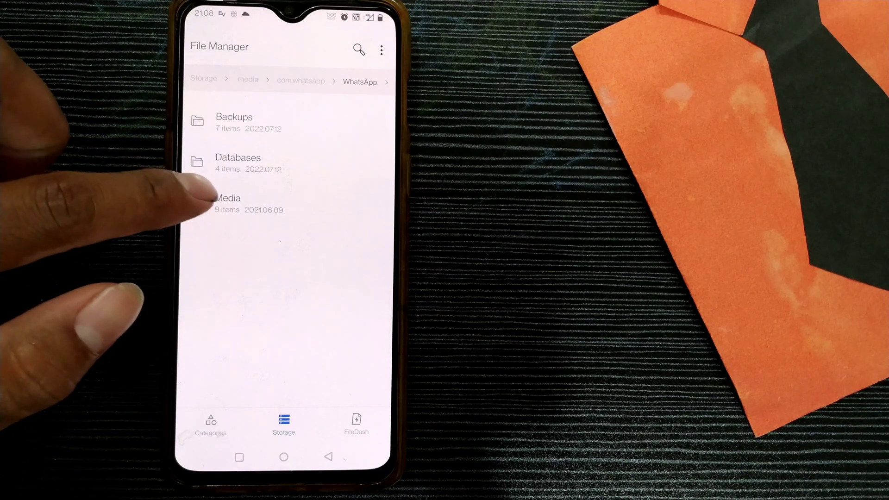
# Open Media, peek into WhatsApp Video, return, then select WhatsApp Images
pyautogui.click(227, 202)
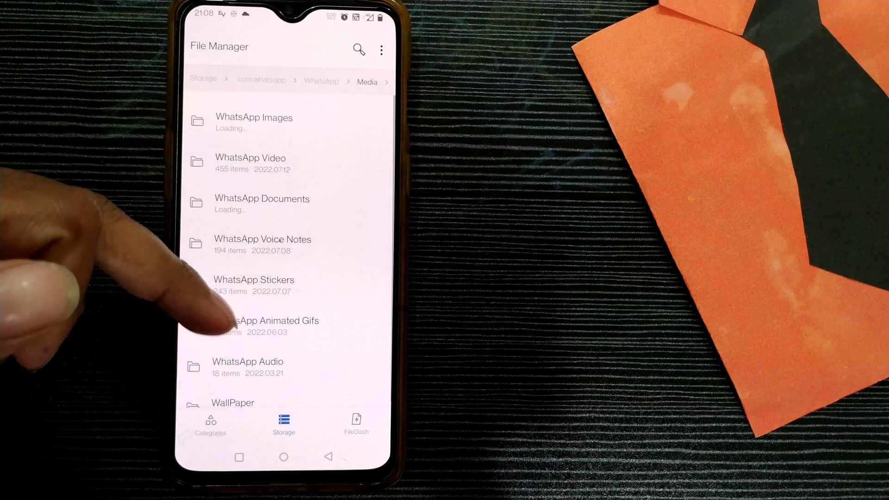
pyautogui.moveTo(229, 320)
pyautogui.mouseDown()
pyautogui.moveTo(223, 139)
pyautogui.moveTo(229, 229)
pyautogui.mouseUp()
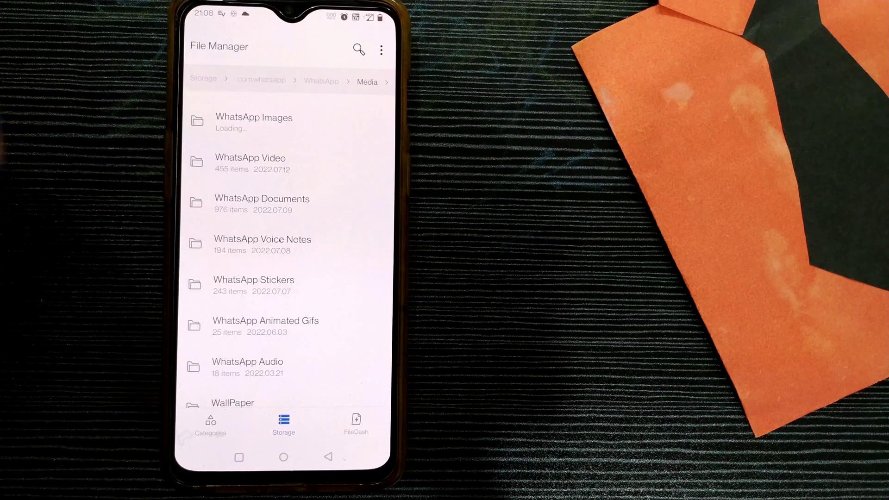
pyautogui.click(251, 161)
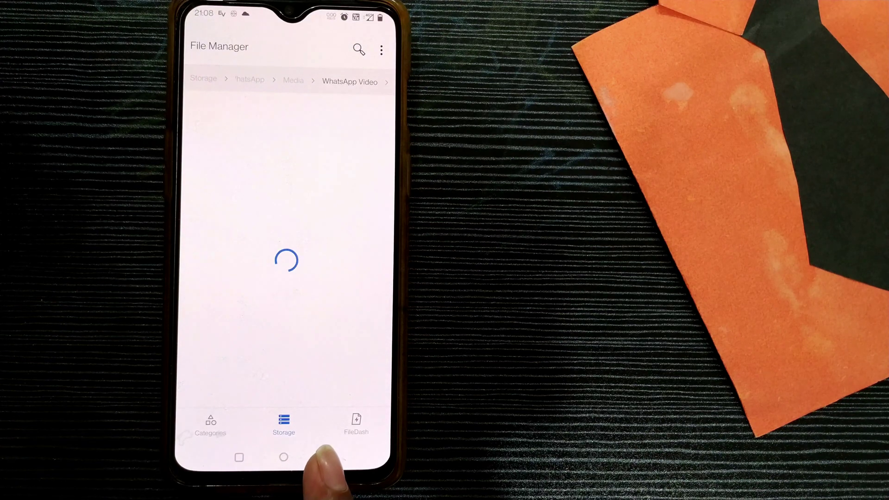
pyautogui.click(328, 457)
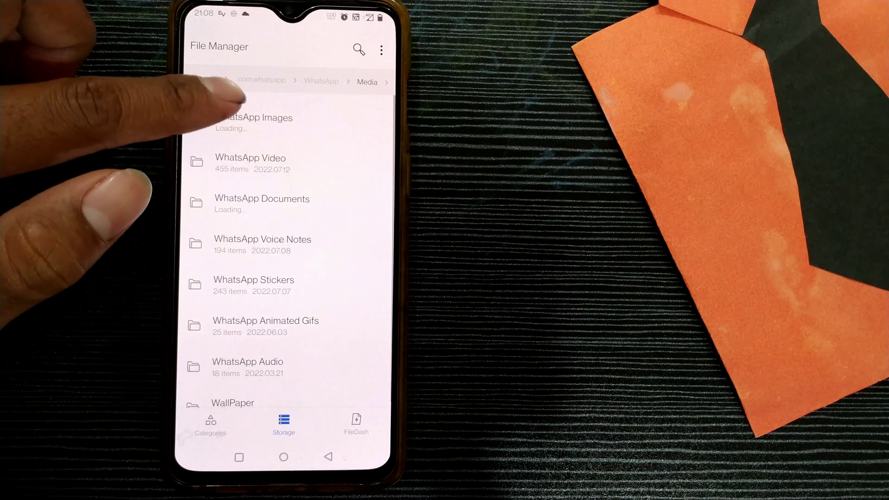
pyautogui.click(250, 118)
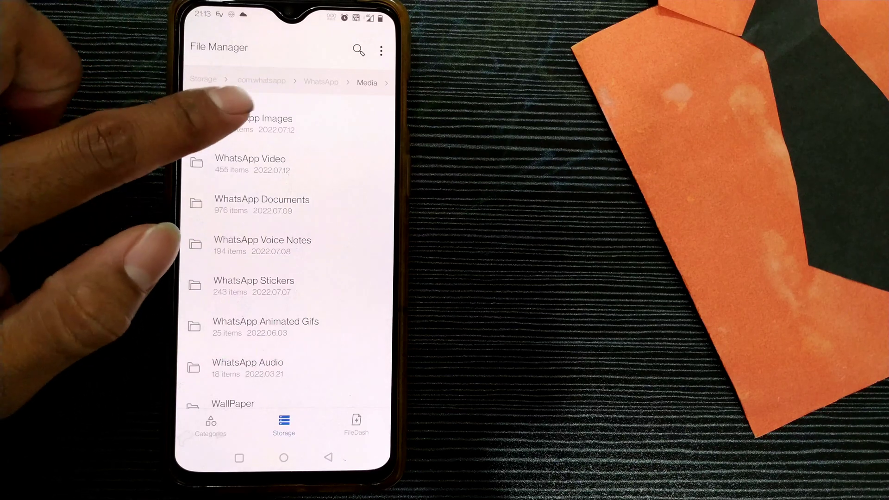
# Browse the WhatsApp Images folder, then go back up to Media
pyautogui.click(264, 121)
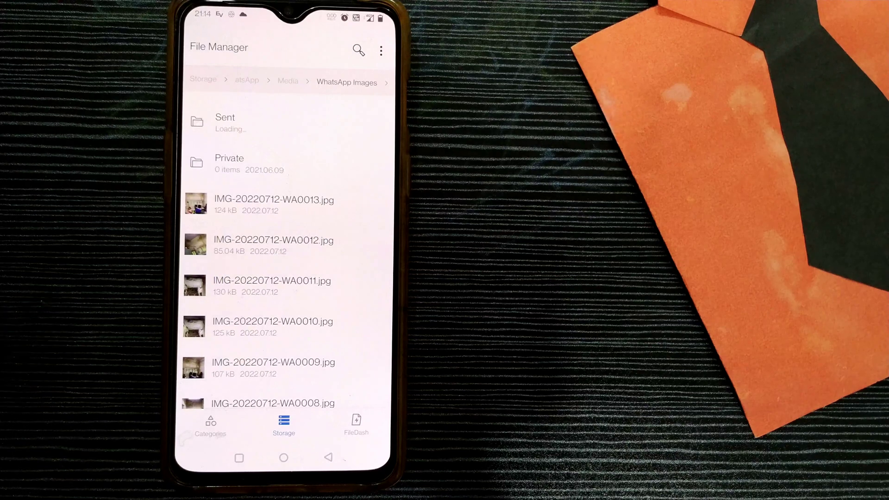
pyautogui.scroll(-5, 230, 313)
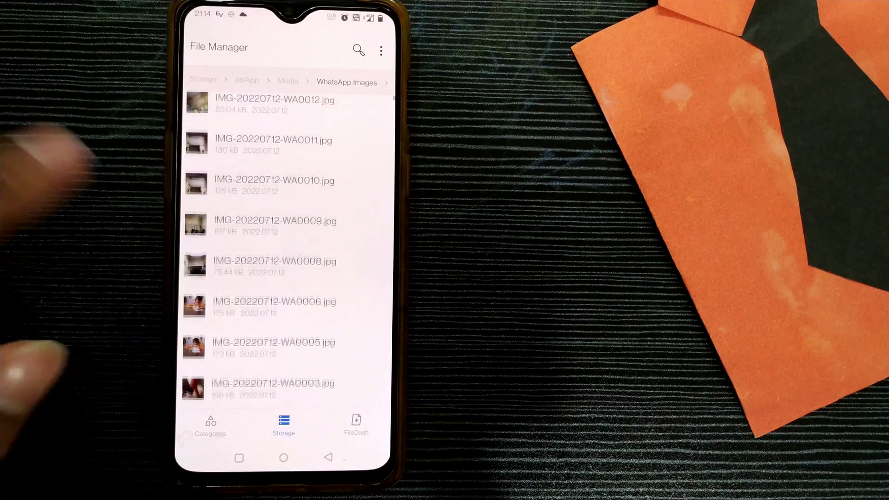
pyautogui.scroll(5, 229, 277)
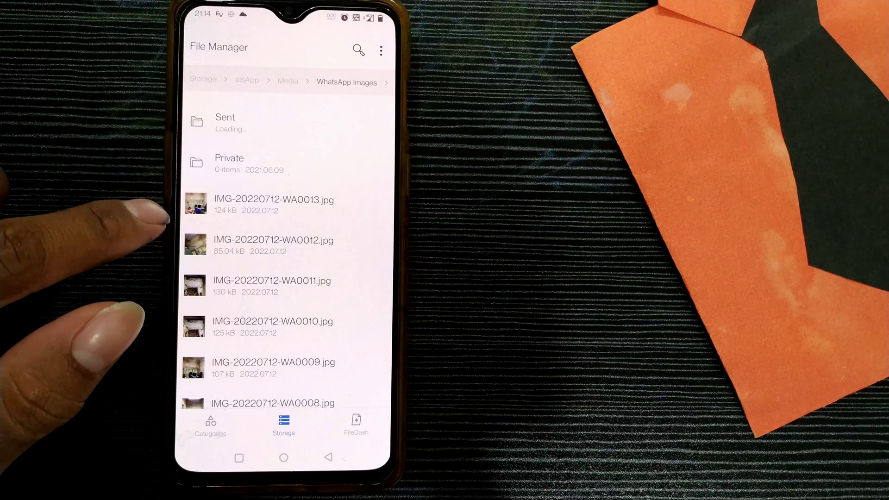
pyautogui.scroll(-3, 278, 244)
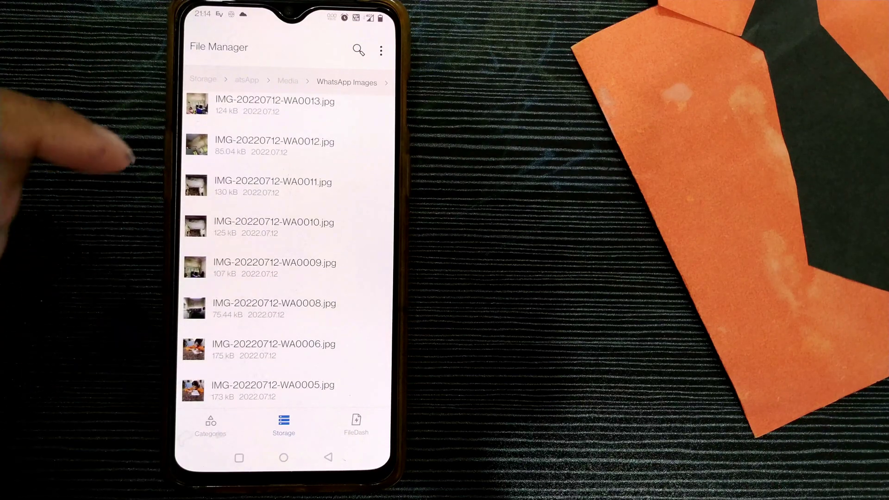
pyautogui.scroll(-5, 279, 243)
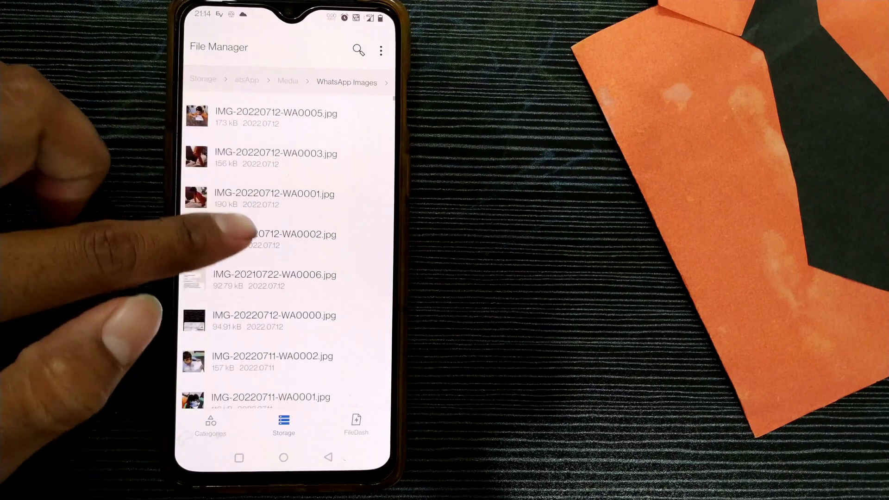
pyautogui.scroll(5, 278, 243)
pyautogui.scroll(5, 278, 244)
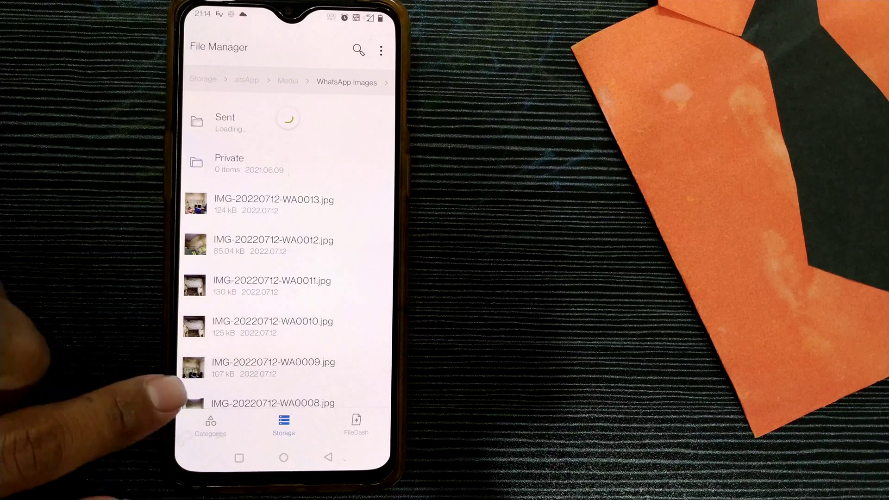
pyautogui.click(328, 457)
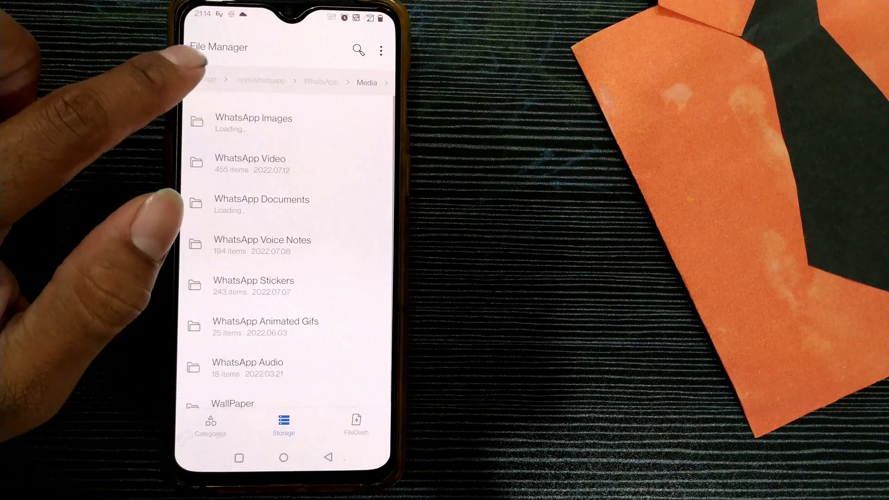
# Return to the storage root and open Internal storage › Android › media
pyautogui.click(203, 80)
pyautogui.click(248, 99)
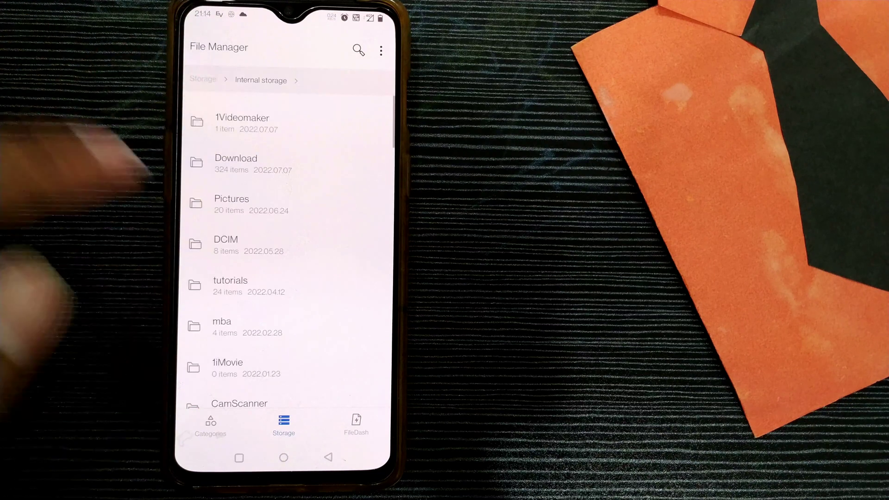
pyautogui.click(283, 425)
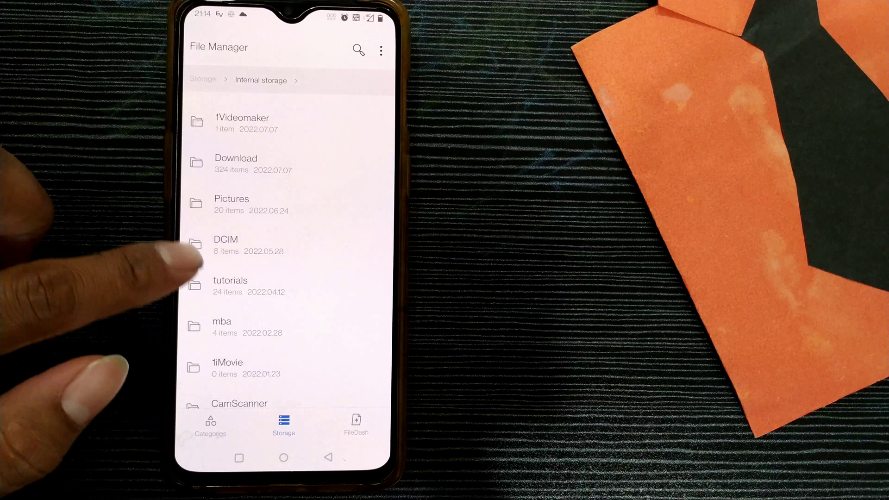
pyautogui.scroll(-5, 284, 278)
pyautogui.click(230, 243)
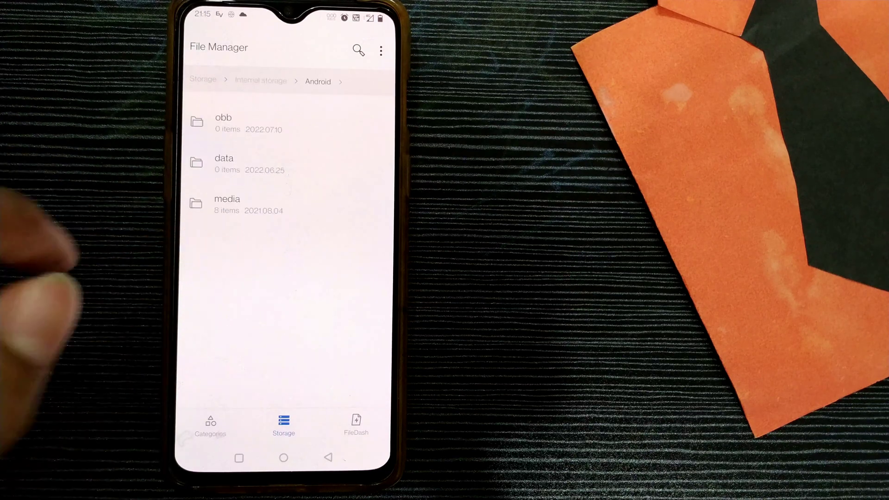
pyautogui.click(228, 204)
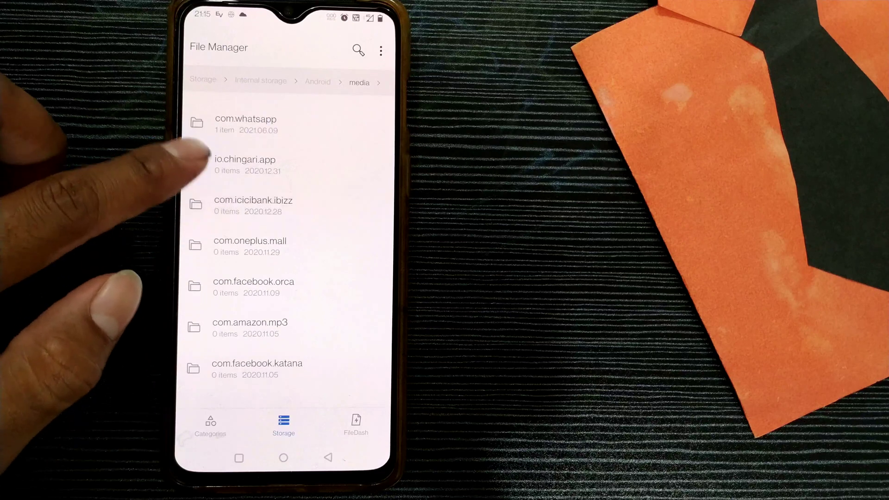
# Open com.whatsapp › WhatsApp › Media › WhatsApp Images, back up, and exit to the home screen
pyautogui.click(246, 164)
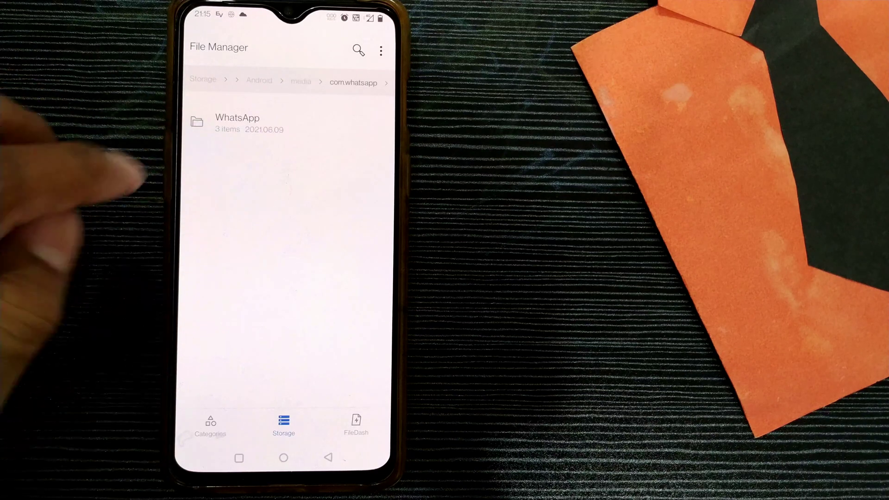
pyautogui.click(236, 122)
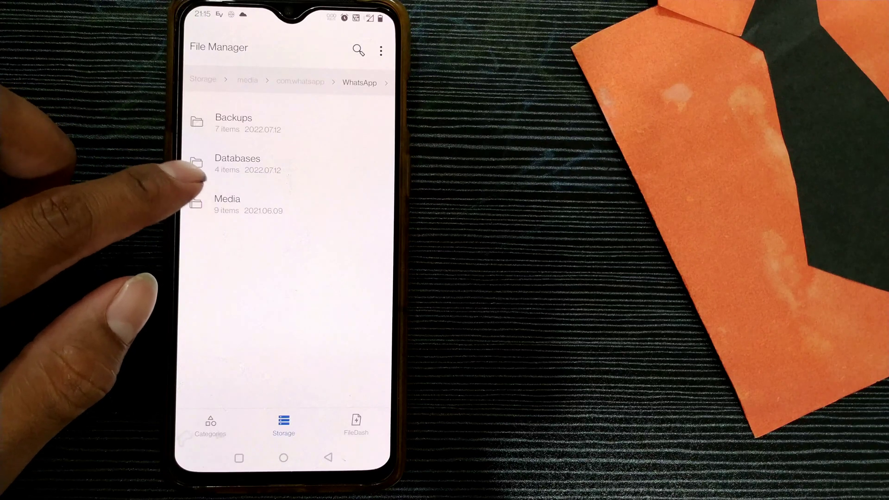
pyautogui.click(227, 202)
pyautogui.click(238, 119)
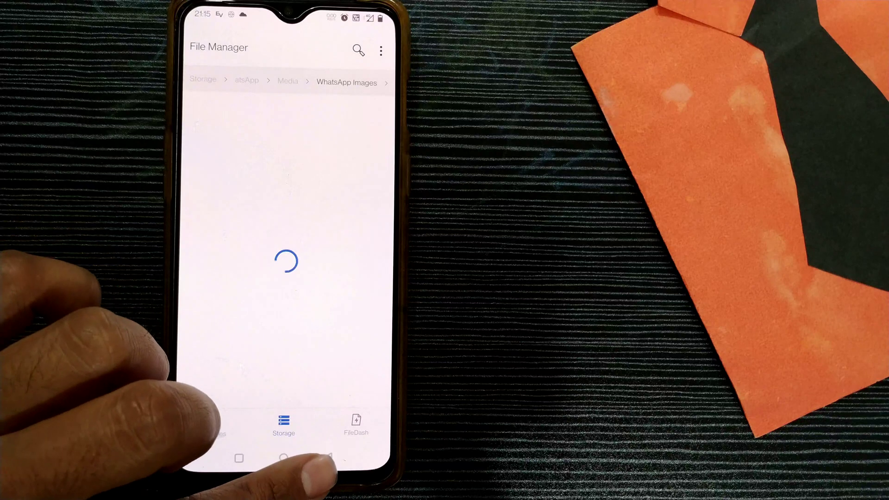
pyautogui.click(328, 459)
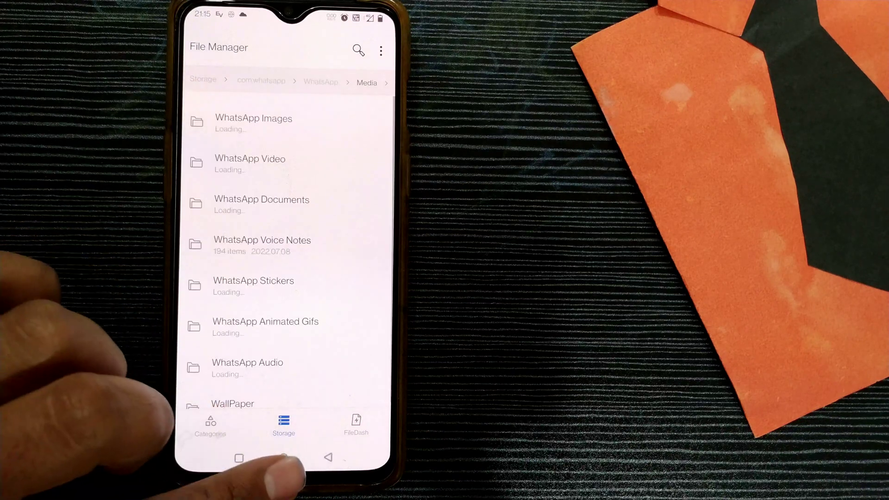
pyautogui.click(284, 459)
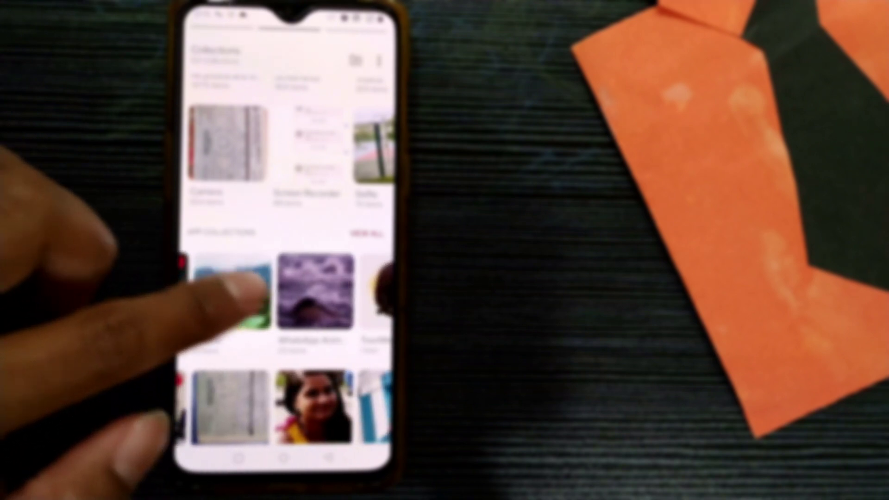
pyautogui.hscroll(-3, 278, 333)
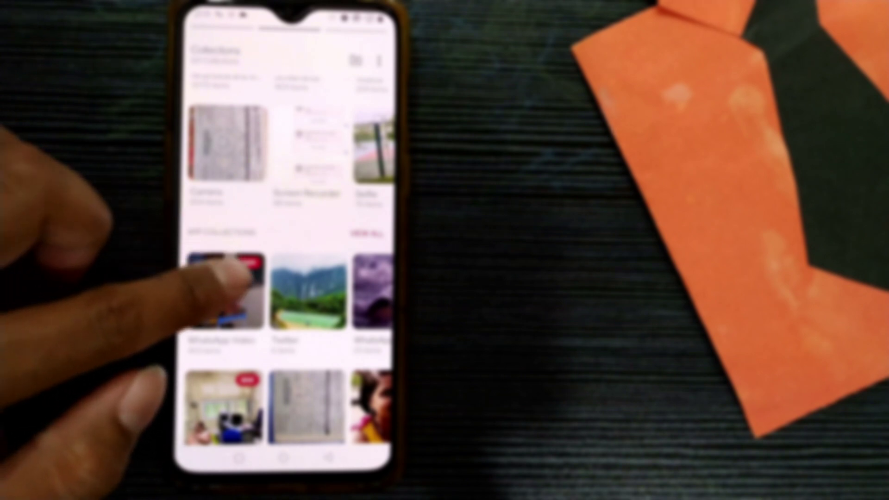
pyautogui.scroll(-5, 278, 312)
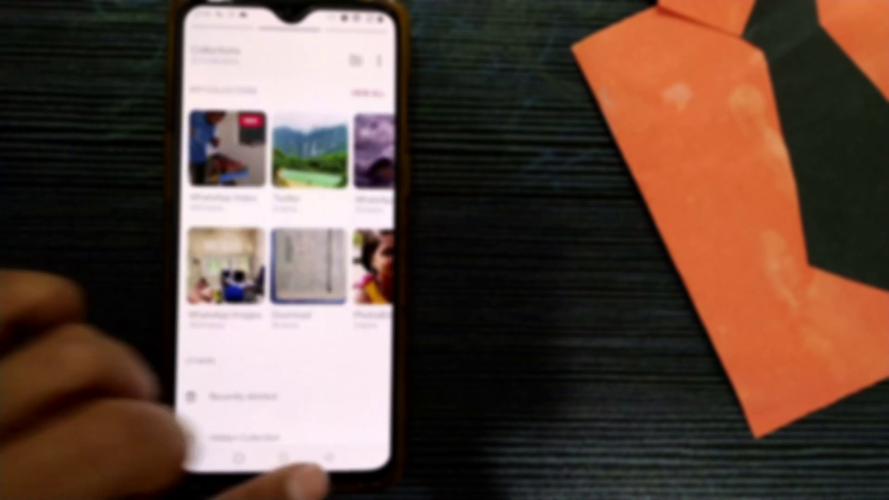
# Leave Gallery's Collections for the home screen
pyautogui.click(284, 459)
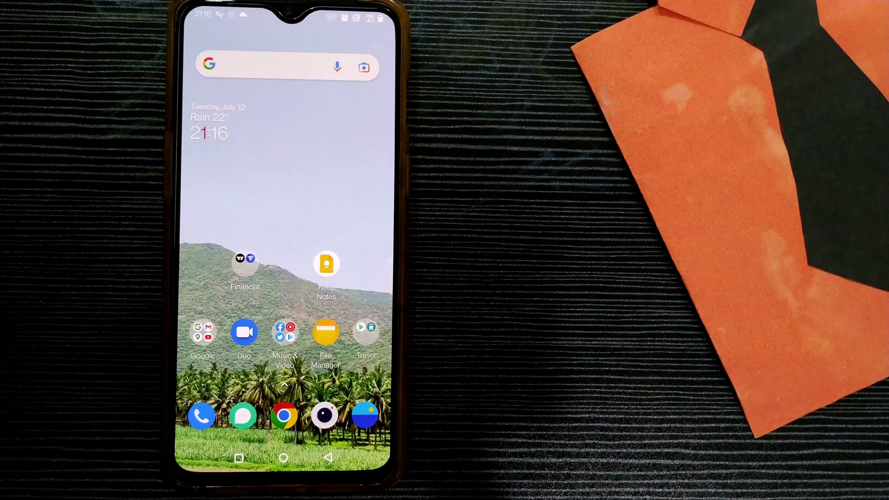